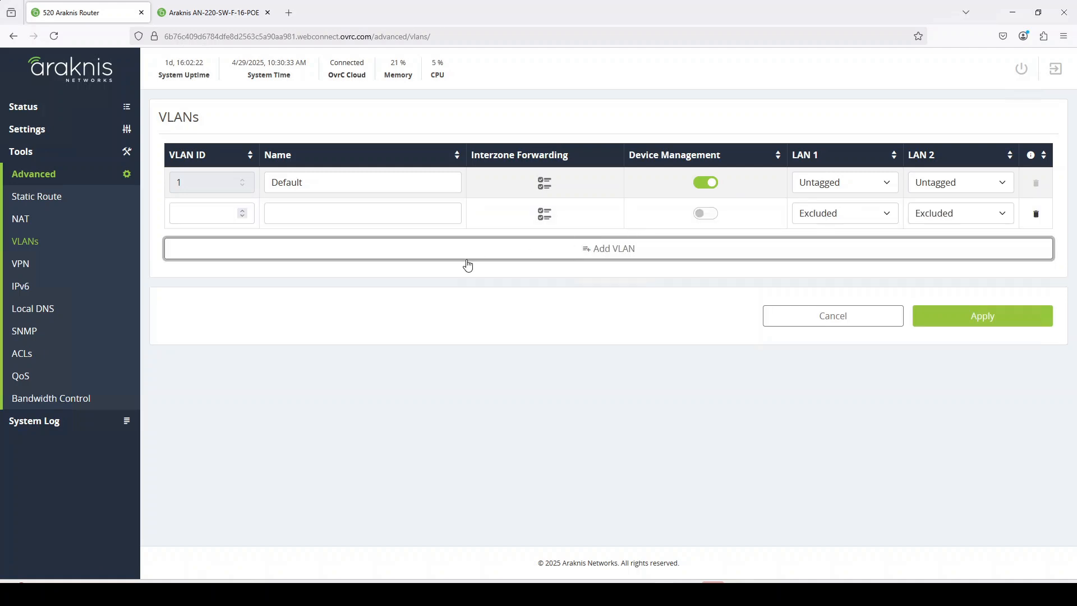
# Step: Define the new VLAN with ID 2 and the name Domotique, and enable device management for it
pyautogui.click(209, 215)
pyautogui.write('2')
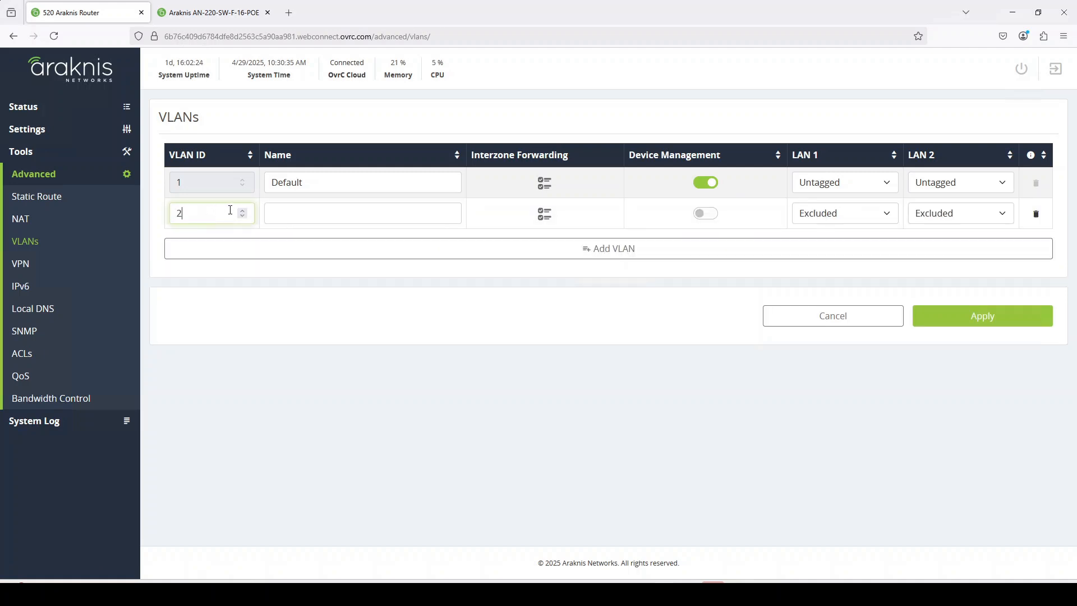
pyautogui.click(277, 214)
pyautogui.write('Domotique')
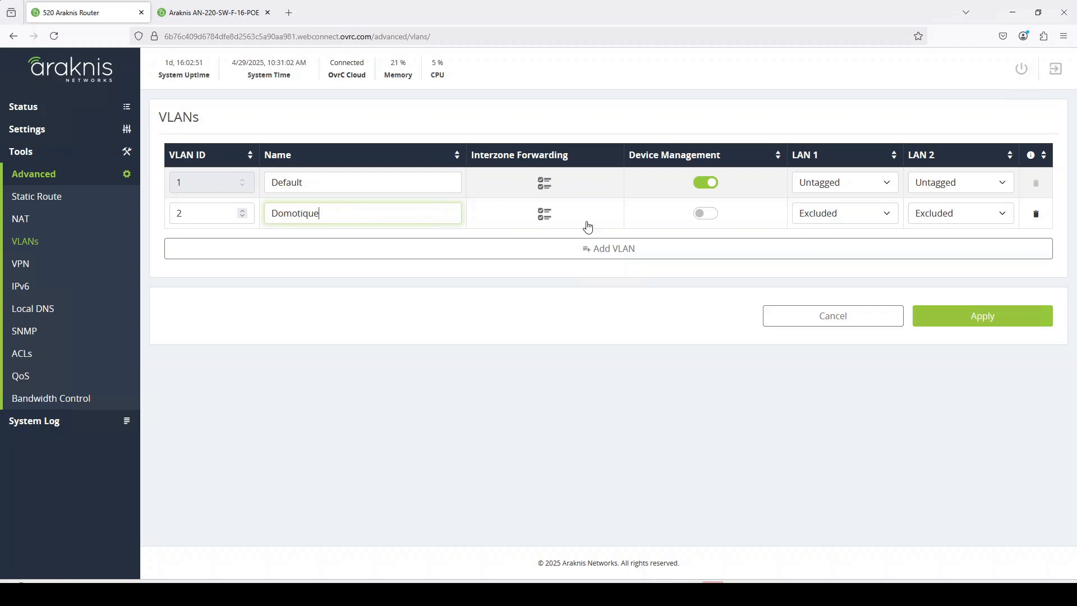
pyautogui.click(703, 214)
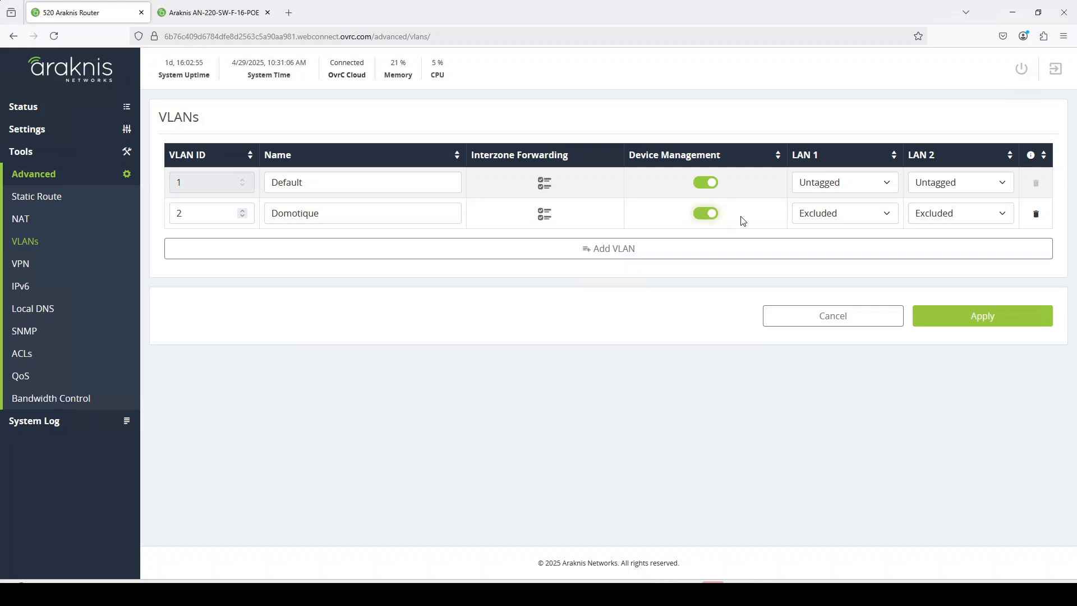
# Step: Set the Domotique VLAN to Tagged on both LAN 1 and LAN 2
pyautogui.click(836, 221)
pyautogui.click(820, 253)
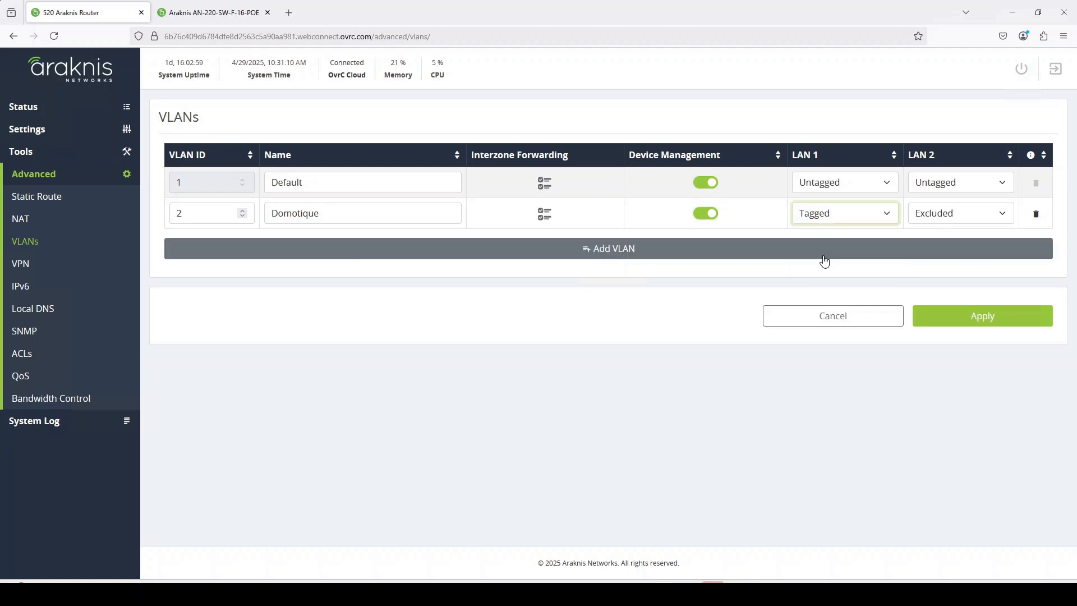
pyautogui.click(959, 219)
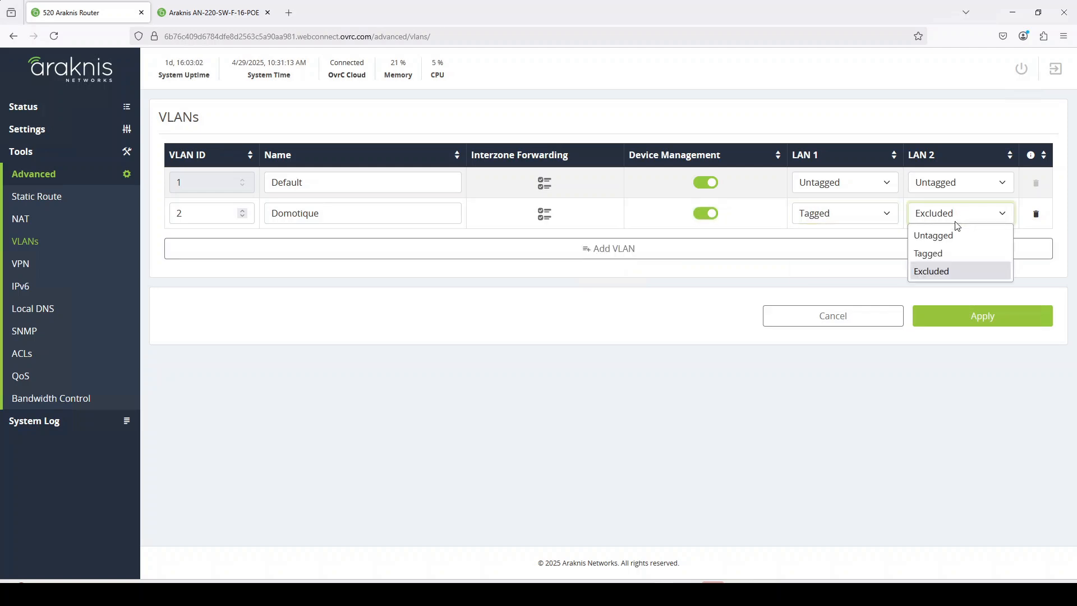
pyautogui.click(945, 254)
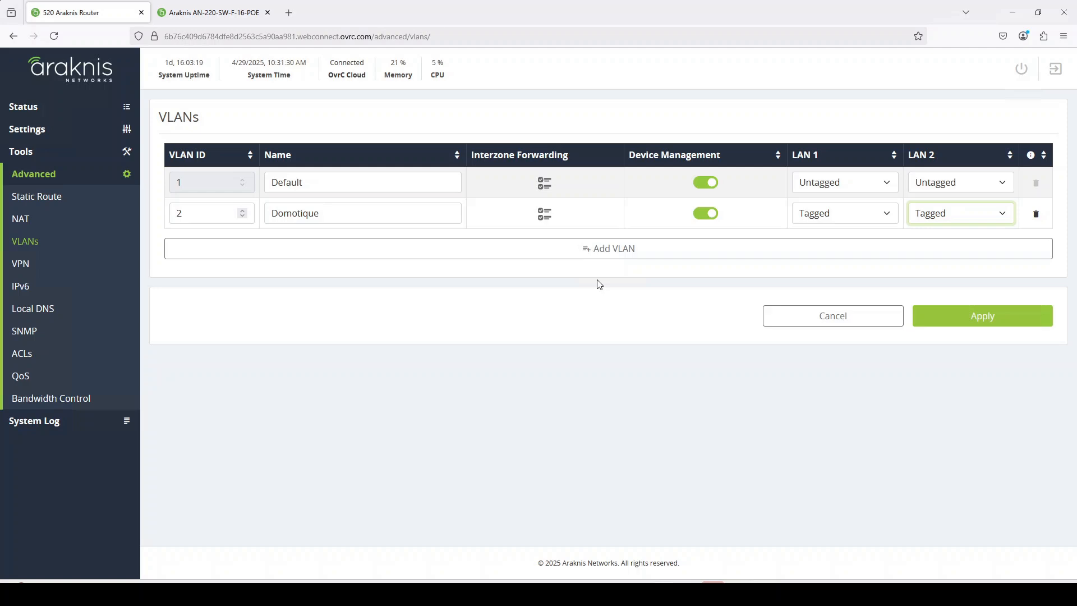
pyautogui.click(859, 218)
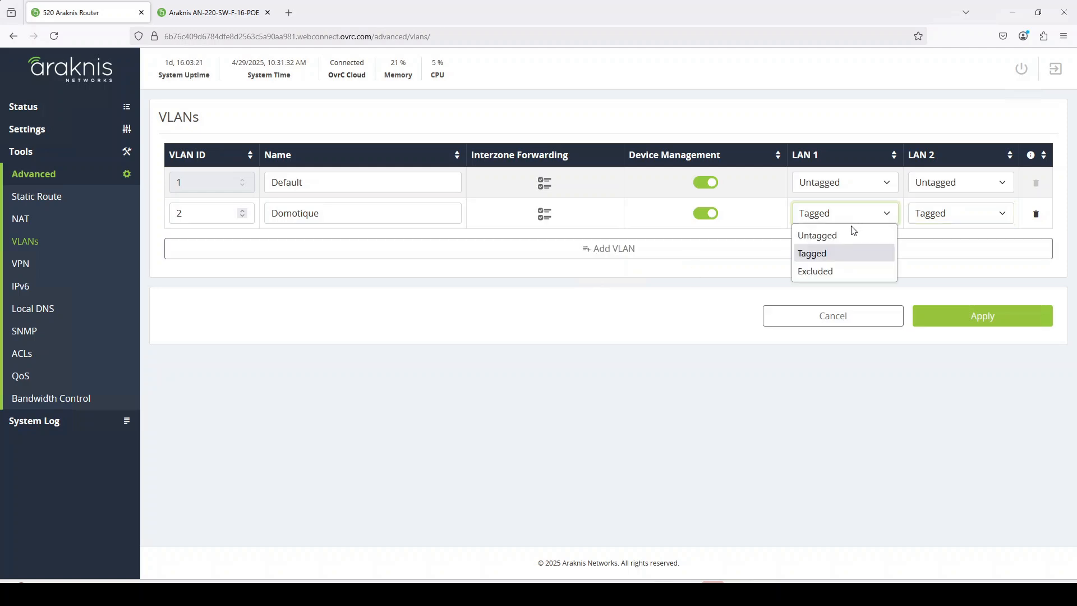
pyautogui.click(826, 240)
pyautogui.click(827, 219)
pyautogui.click(789, 258)
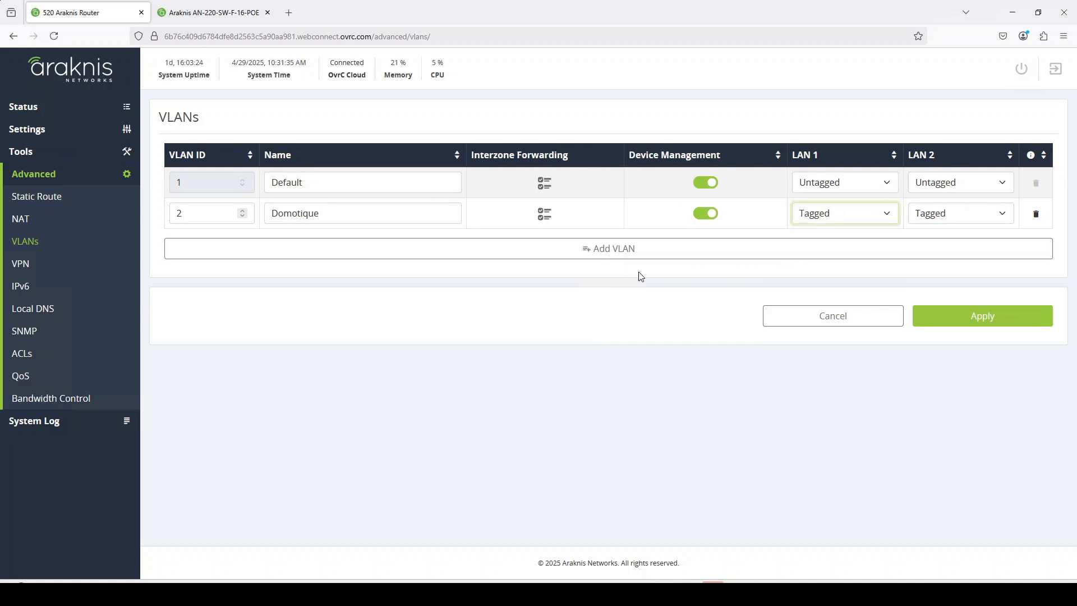
# Step: Add another VLAN with ID 3 and the name Cameras
pyautogui.click(601, 251)
pyautogui.click(196, 235)
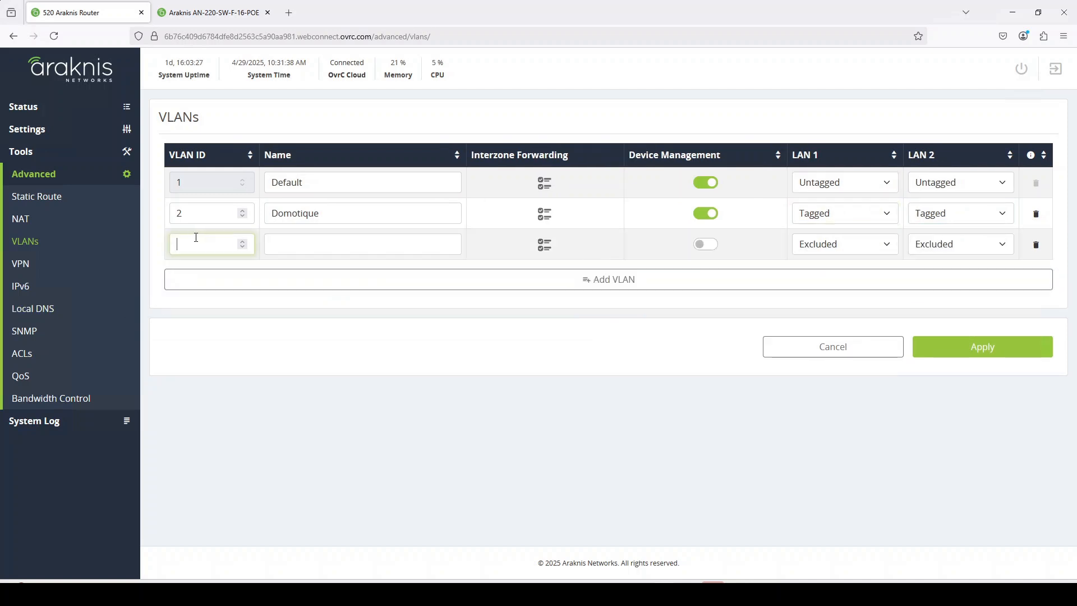
pyautogui.write('3')
pyautogui.press('Tab')
pyautogui.write('Cameras')
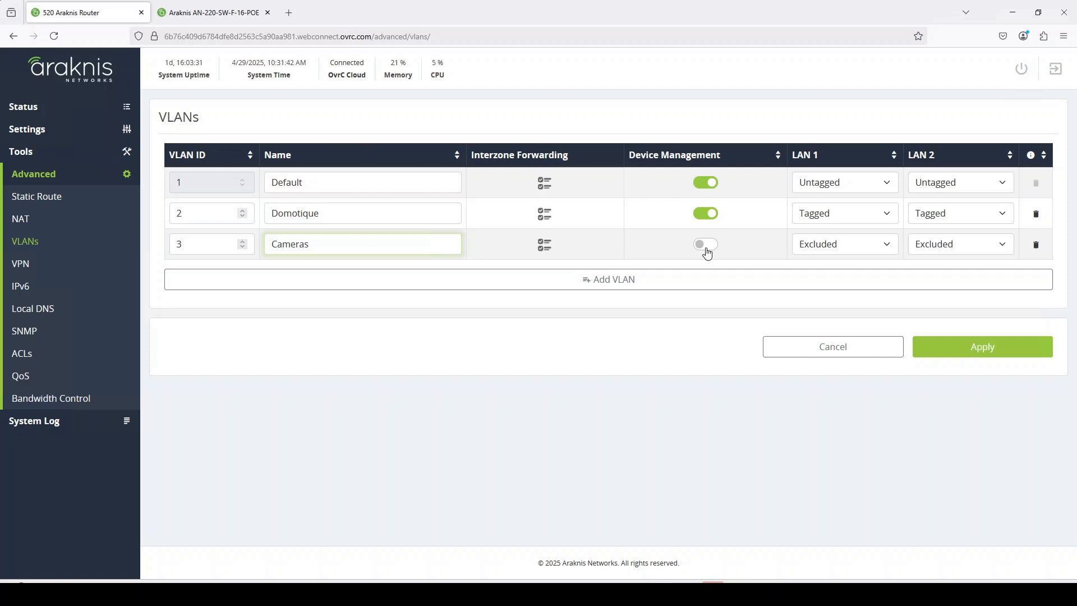
# Step: Set the Cameras VLAN to Tagged on both LAN 1 and LAN 2
pyautogui.click(843, 245)
pyautogui.click(811, 284)
pyautogui.click(940, 245)
pyautogui.click(926, 284)
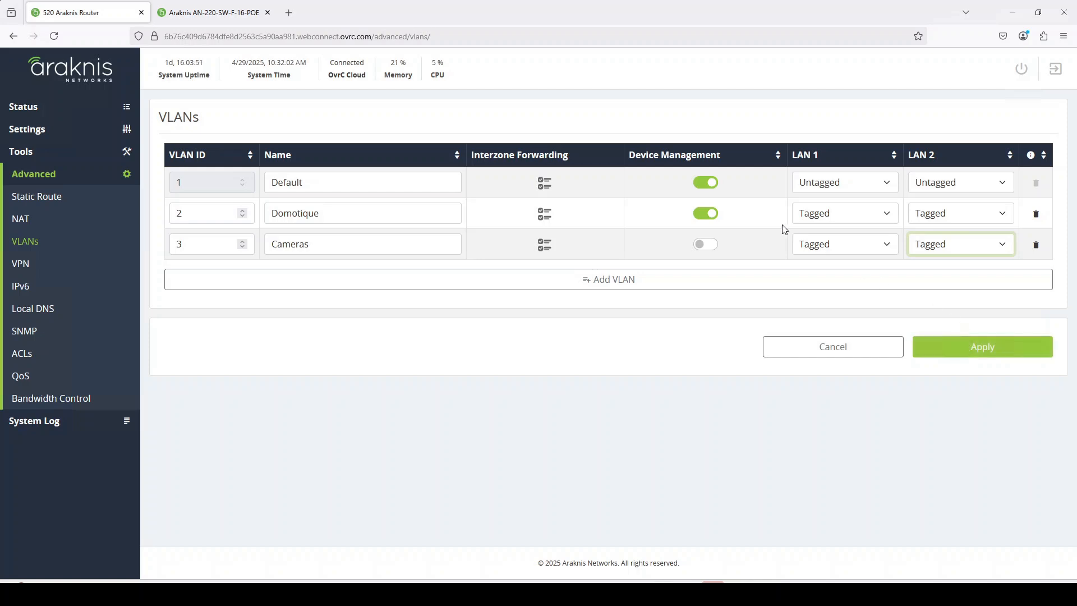
# Step: Allow interzone forwarding for VLAN 2 Domotique both to and from 3-Cameras
pyautogui.click(545, 212)
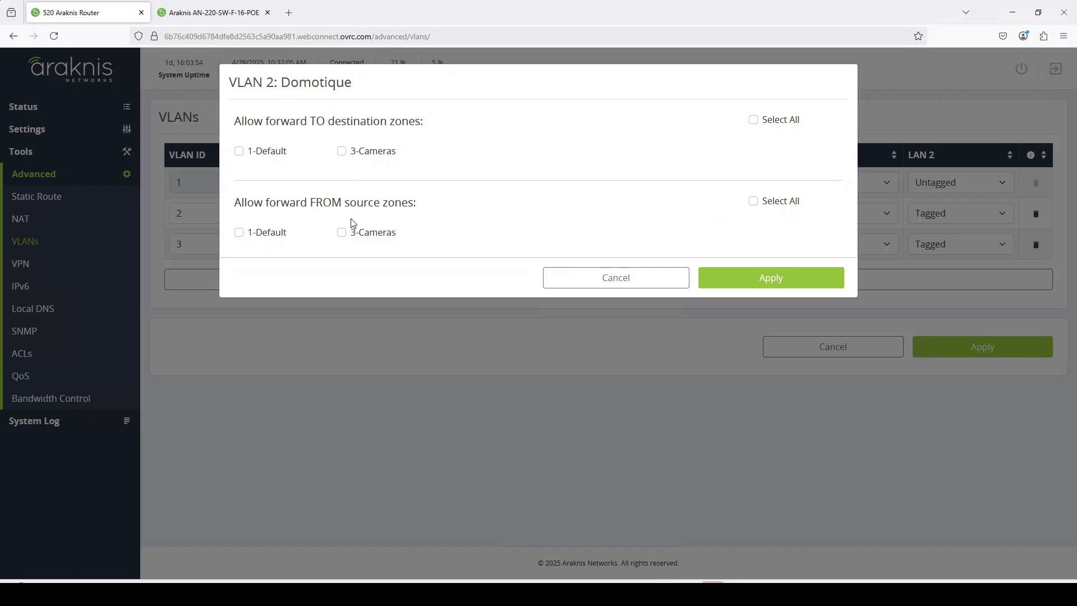
pyautogui.click(341, 233)
pyautogui.click(341, 153)
pyautogui.click(753, 286)
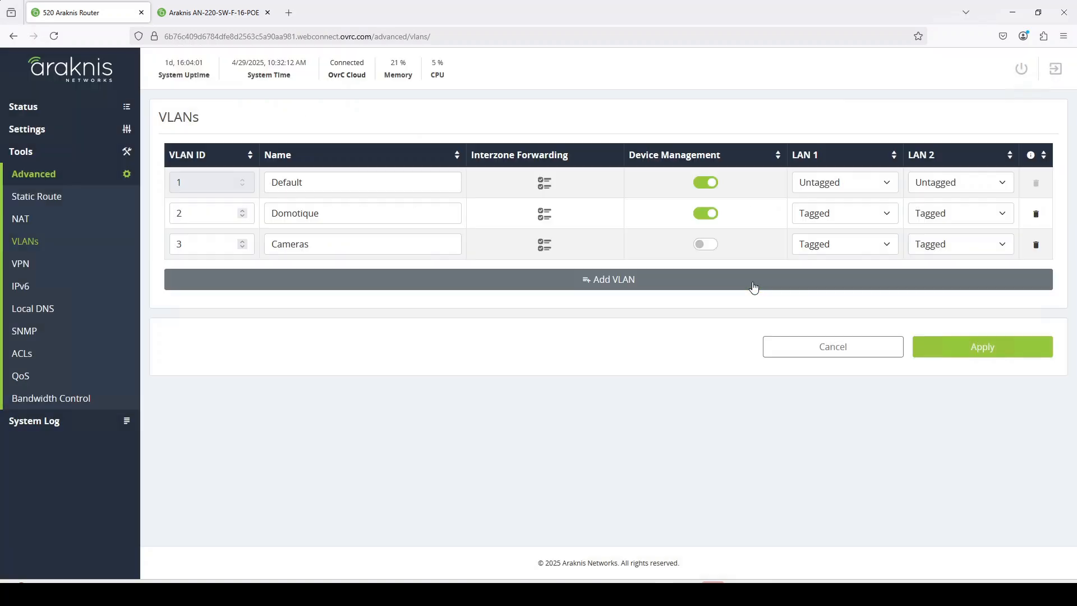
# Step: Check the Cameras VLAN's interzone forwarding, and apply the router's VLAN configuration with the service reload
pyautogui.click(547, 246)
pyautogui.click(642, 278)
pyautogui.click(963, 346)
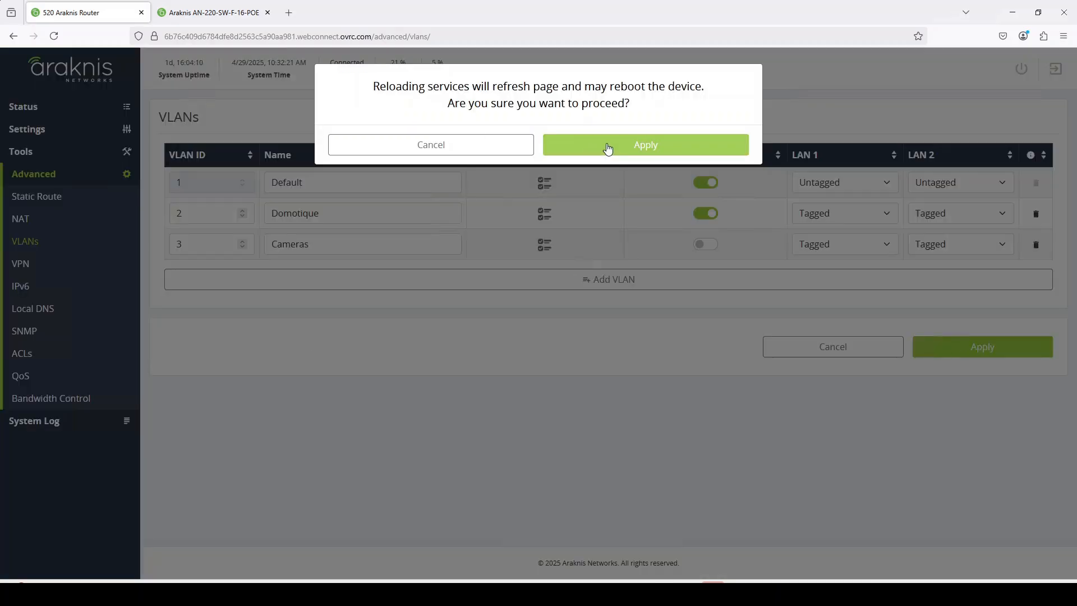
pyautogui.click(608, 148)
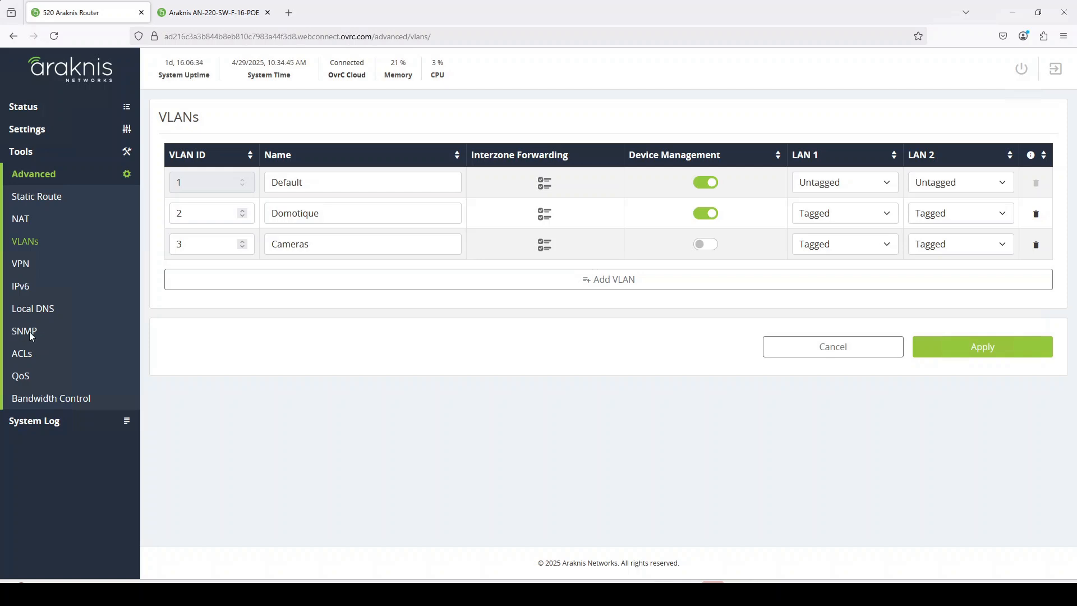
# Step: In the router's LAN settings, set the Domotique VLAN's default gateway to 192.168.12.1 and its DHCP mode to Server
pyautogui.click(30, 130)
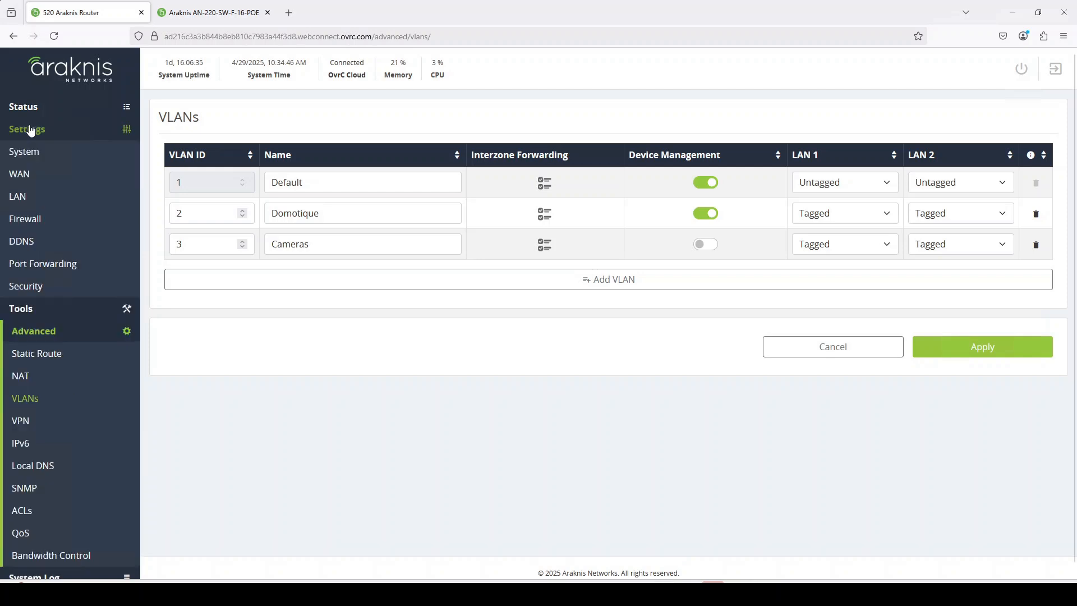
pyautogui.click(21, 196)
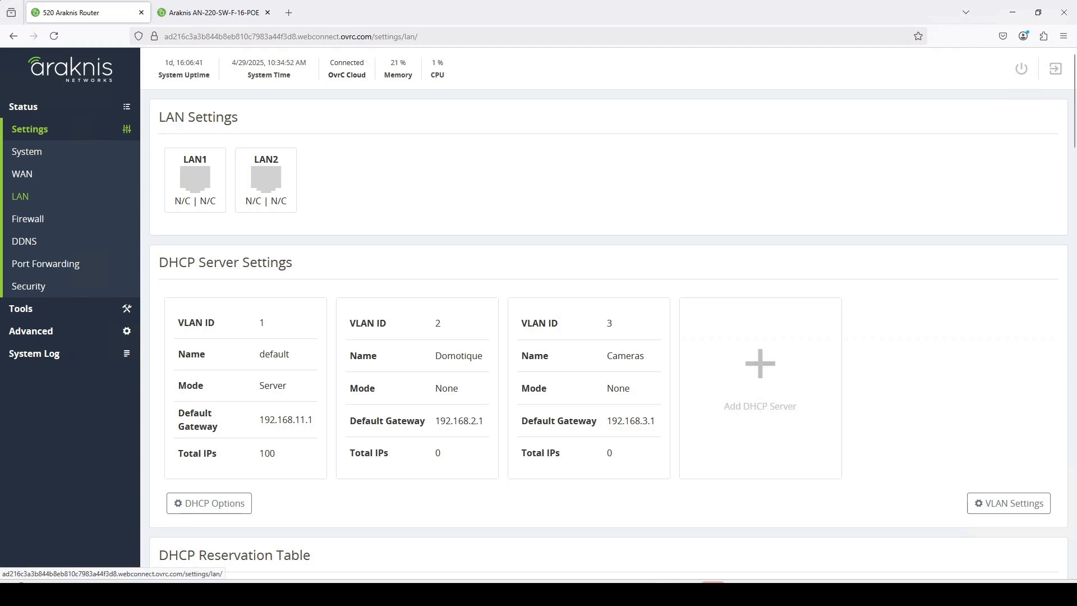
pyautogui.click(393, 361)
pyautogui.click(549, 158)
pyautogui.write('192.168.12.1')
pyautogui.click(533, 223)
pyautogui.click(527, 256)
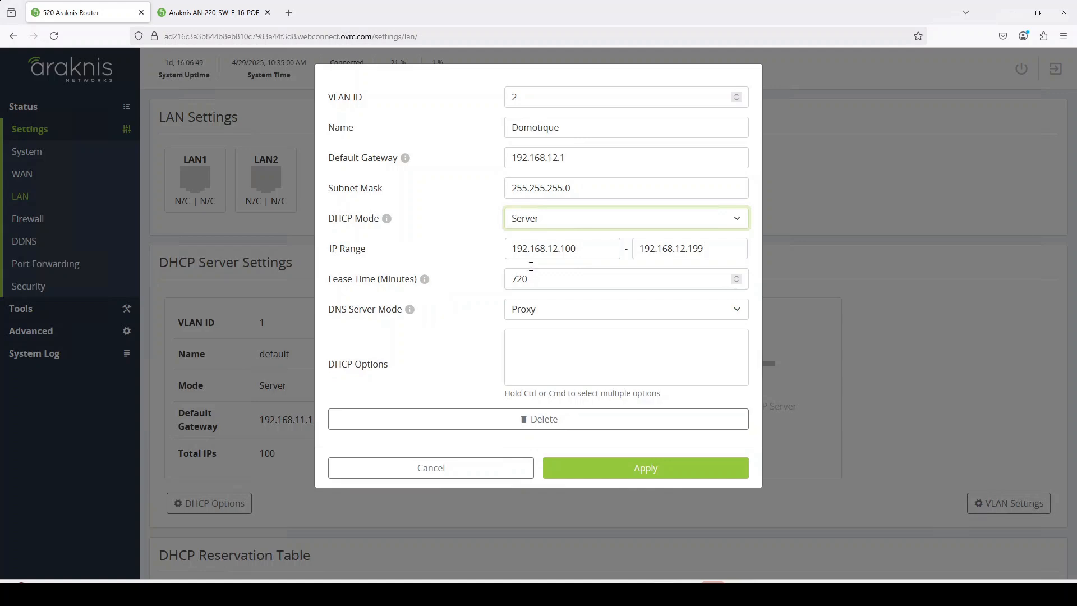
# Step: Give the Domotique DHCP server static DNS servers 1.1.1.1 and 8.8.8.8, and apply the settings
pyautogui.click(516, 312)
pyautogui.click(524, 352)
pyautogui.click(553, 336)
pyautogui.write('1.1.1.1')
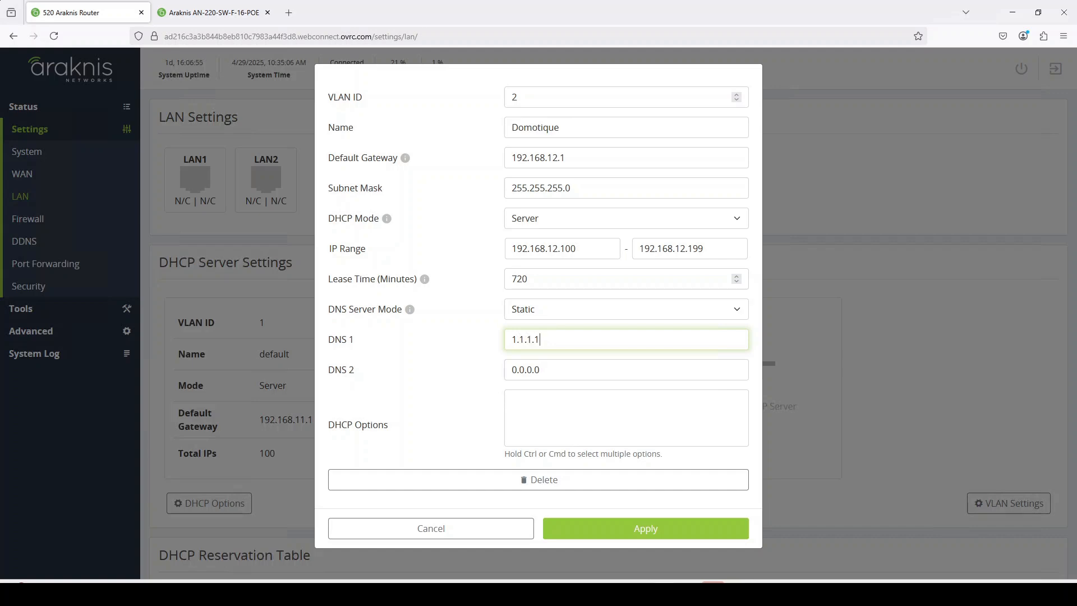
pyautogui.press('Tab')
pyautogui.write('8.8.8.8')
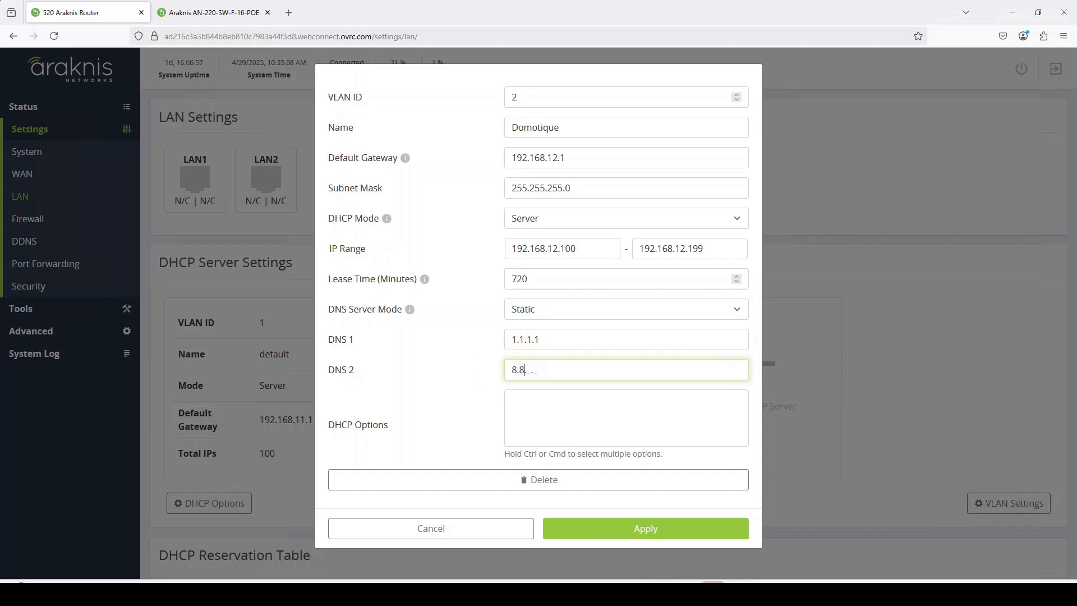
pyautogui.click(619, 527)
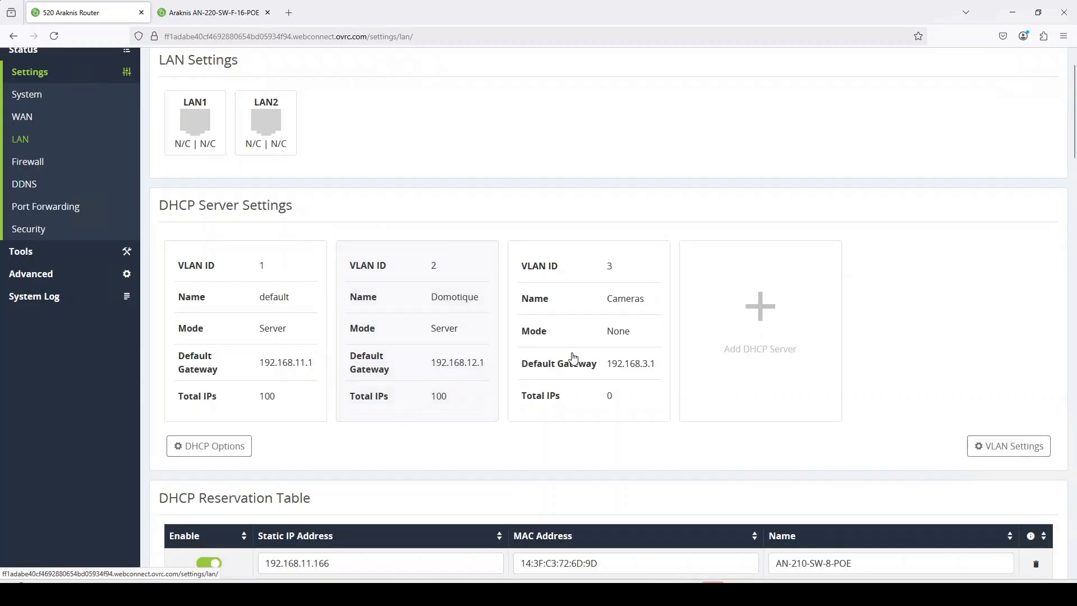
# Step: Set the Cameras VLAN's default gateway to 192.168.13.1 and its DHCP mode to Server
pyautogui.click(571, 352)
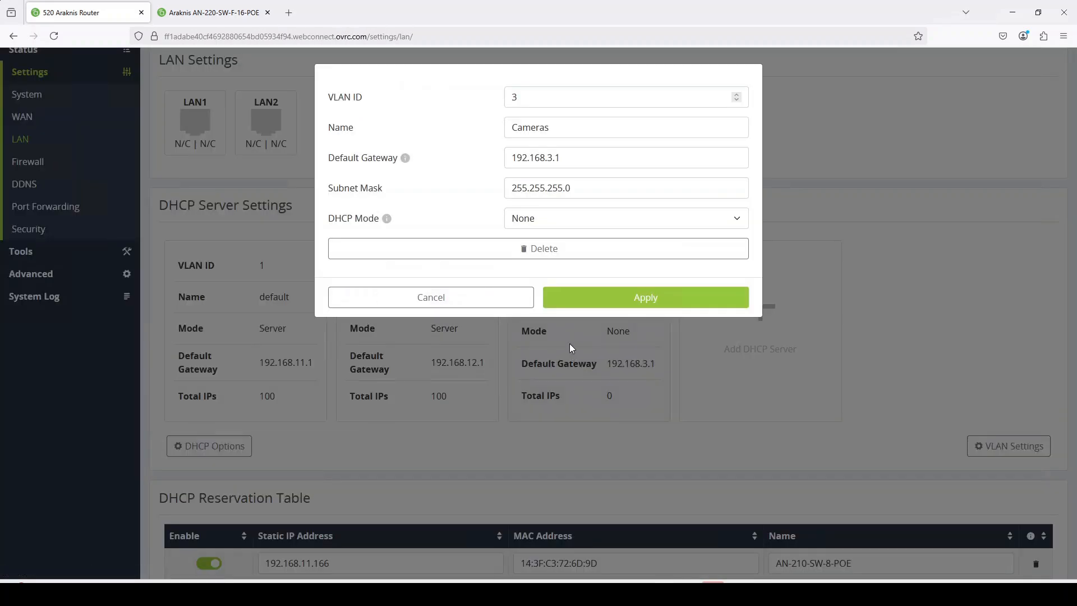
pyautogui.click(549, 159)
pyautogui.write('1')
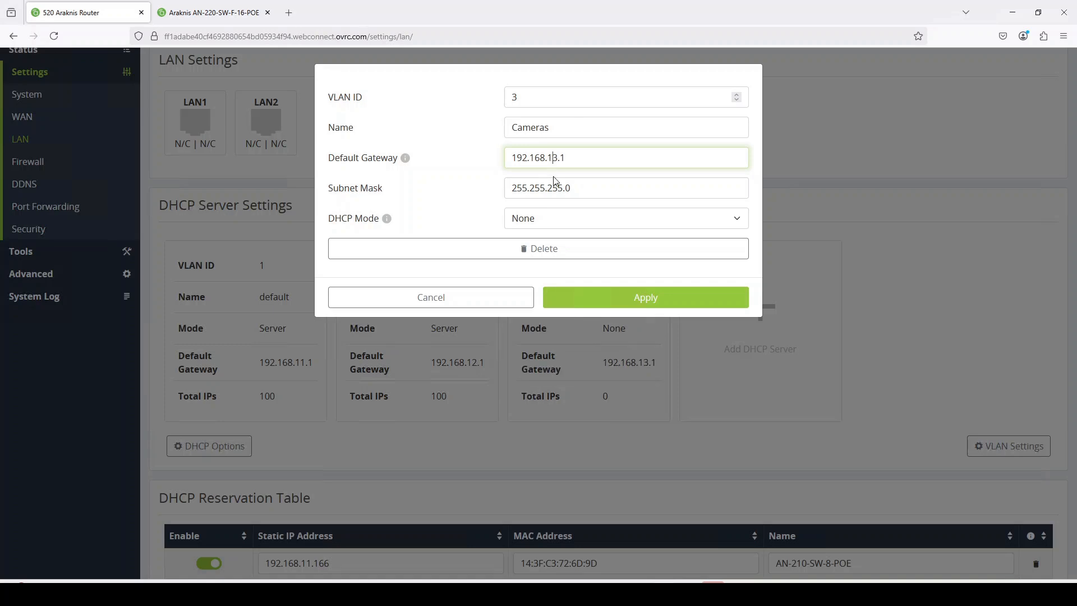
pyautogui.click(557, 218)
pyautogui.click(537, 260)
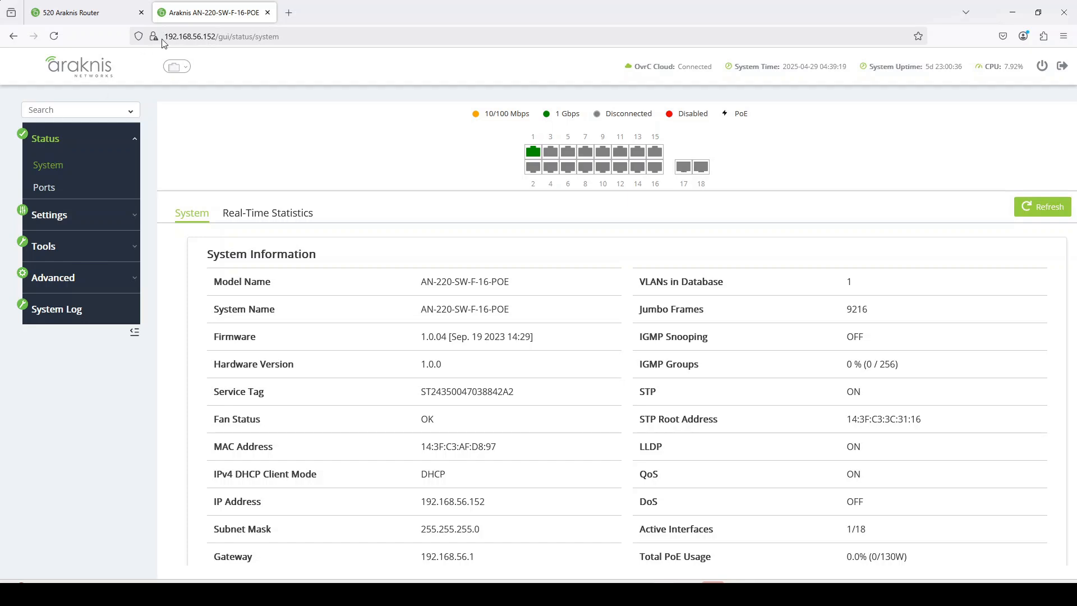
# Step: Review the switch's port status, and name port 3 "Wifi AP Garden" in its port settings
pyautogui.click(43, 187)
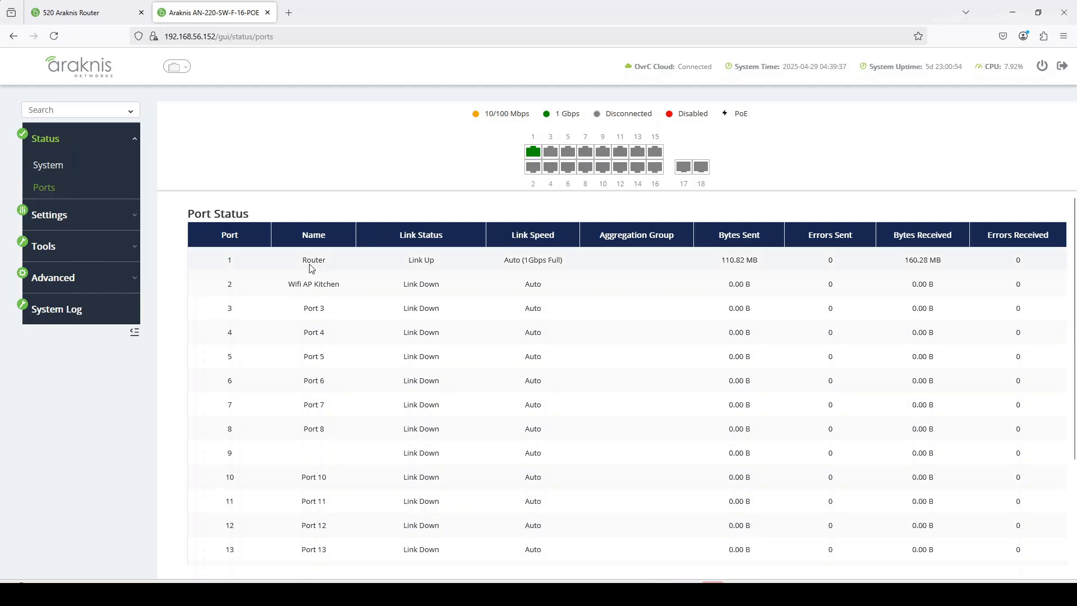
pyautogui.click(67, 215)
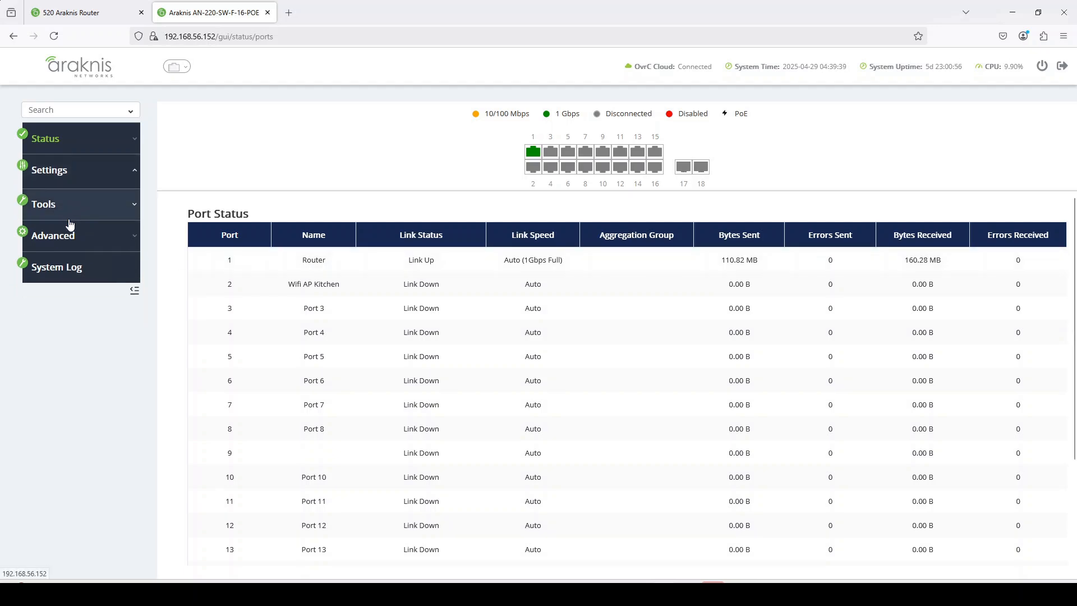
pyautogui.click(64, 222)
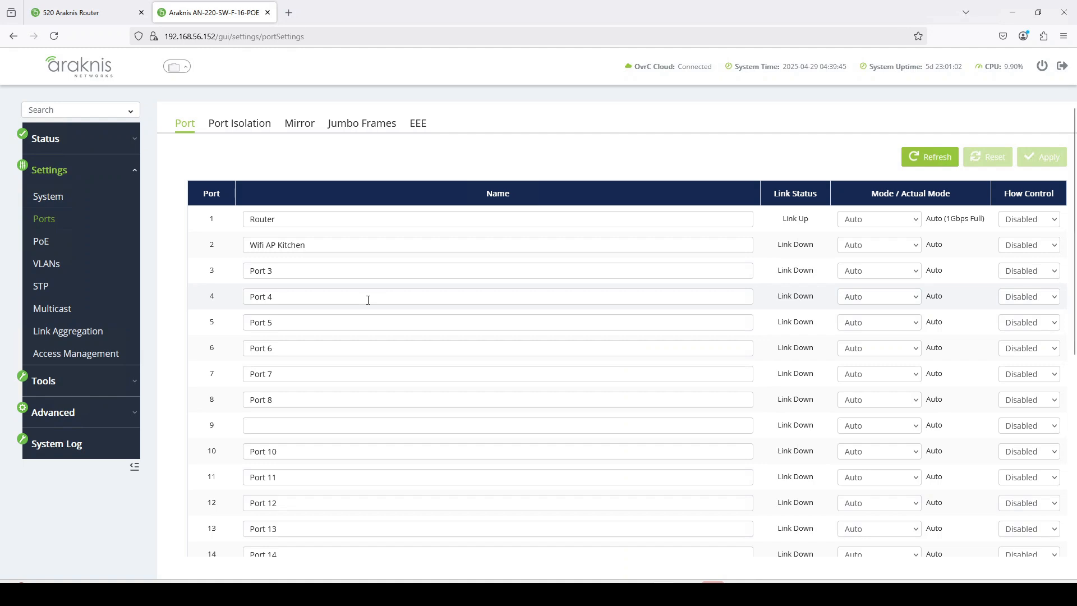
pyautogui.tripleClick(294, 272)
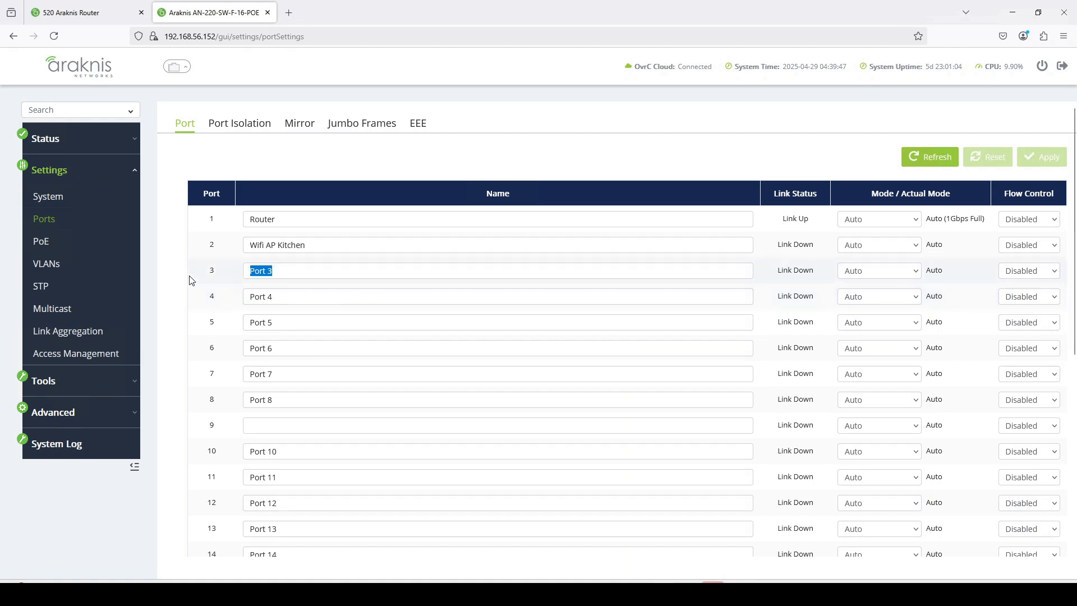
pyautogui.write('Wifi AP Garden')
# Step: Name port 5 "Camera Garden" and port 6 "Control4 Core1", and apply the port settings
pyautogui.moveTo(298, 323); pyautogui.dragTo(223, 326)
pyautogui.write('Camera G')
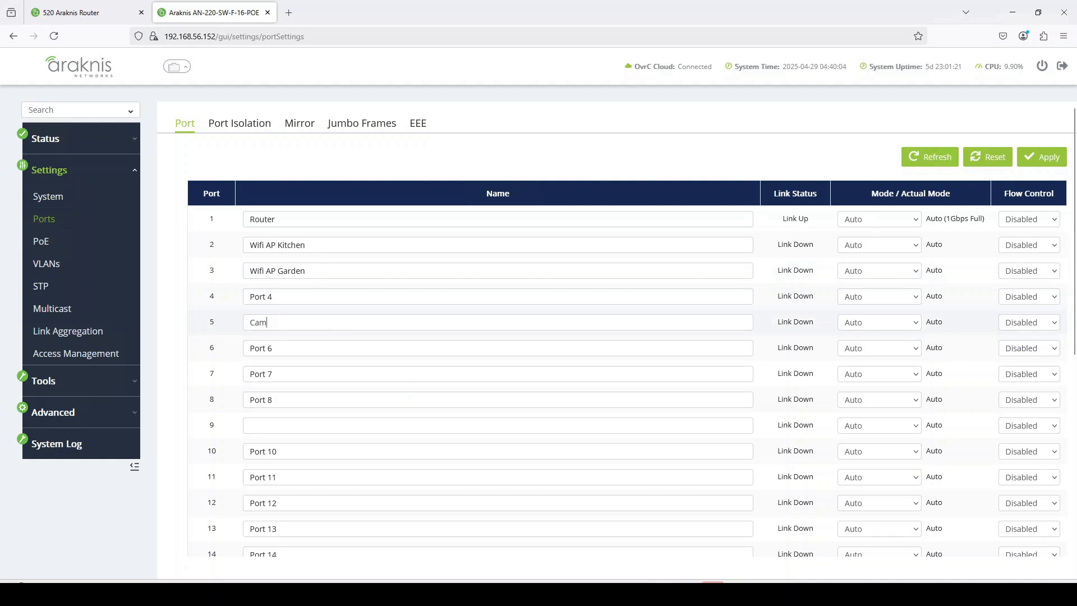
pyautogui.write('n')
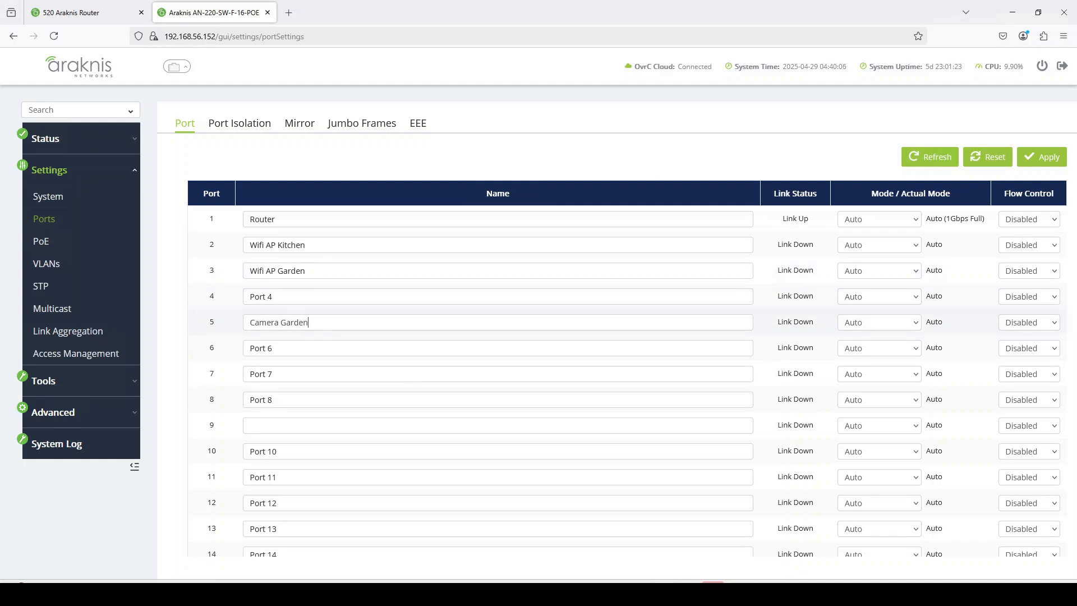
pyautogui.moveTo(235, 352); pyautogui.dragTo(237, 353)
pyautogui.write('Control4 Core1')
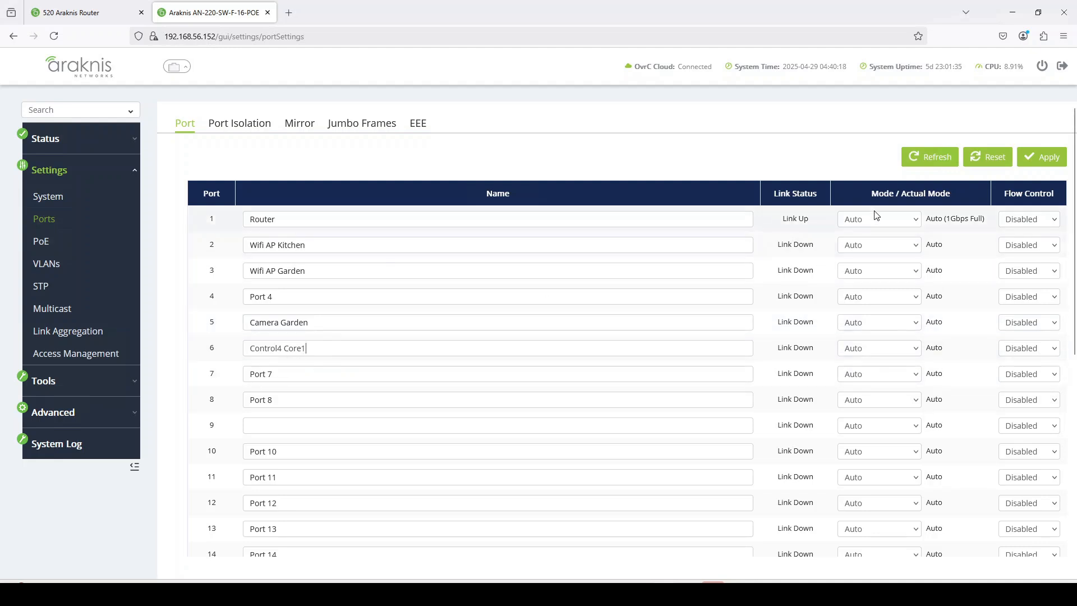
pyautogui.click(1037, 162)
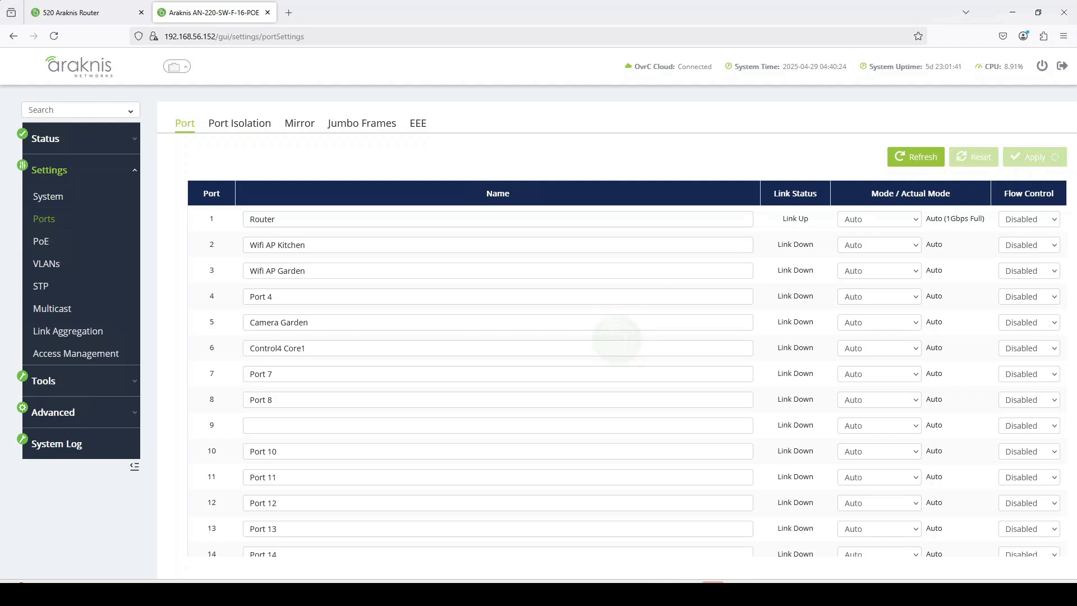
# Step: Add VLAN 2 named "Domotique" and VLAN 3 named "Cameras" to the switch's VLAN settings
pyautogui.click(49, 264)
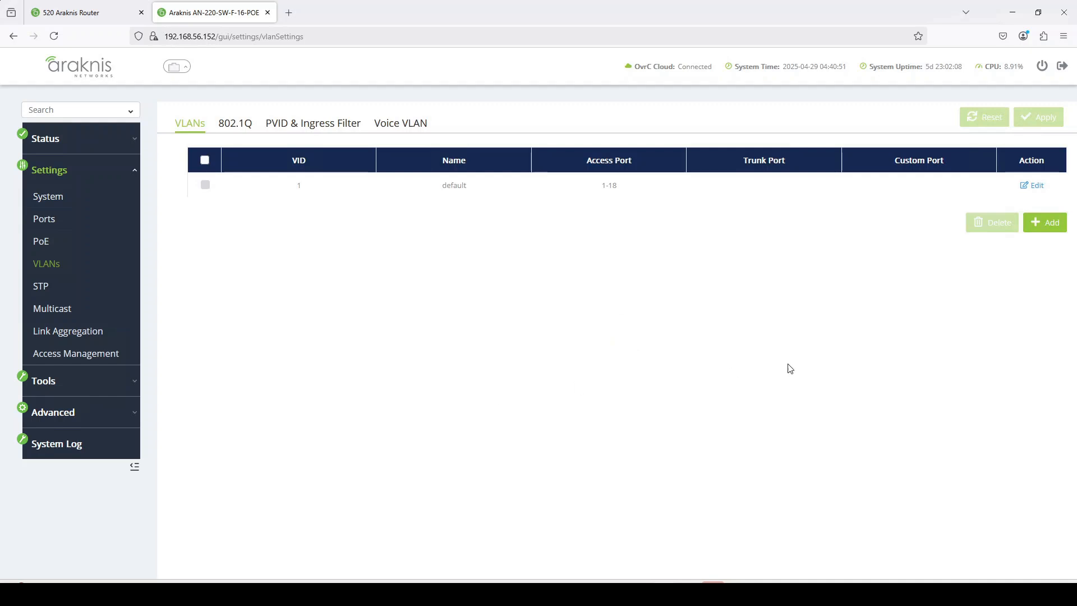
pyautogui.click(1035, 227)
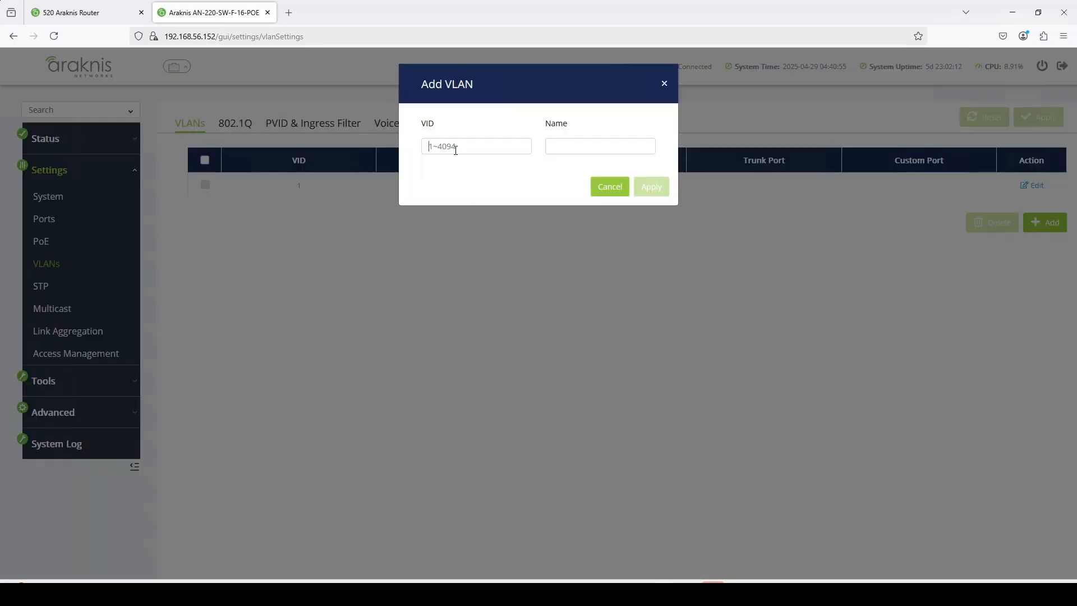
pyautogui.write('2')
pyautogui.press('Tab')
pyautogui.write('Domotique')
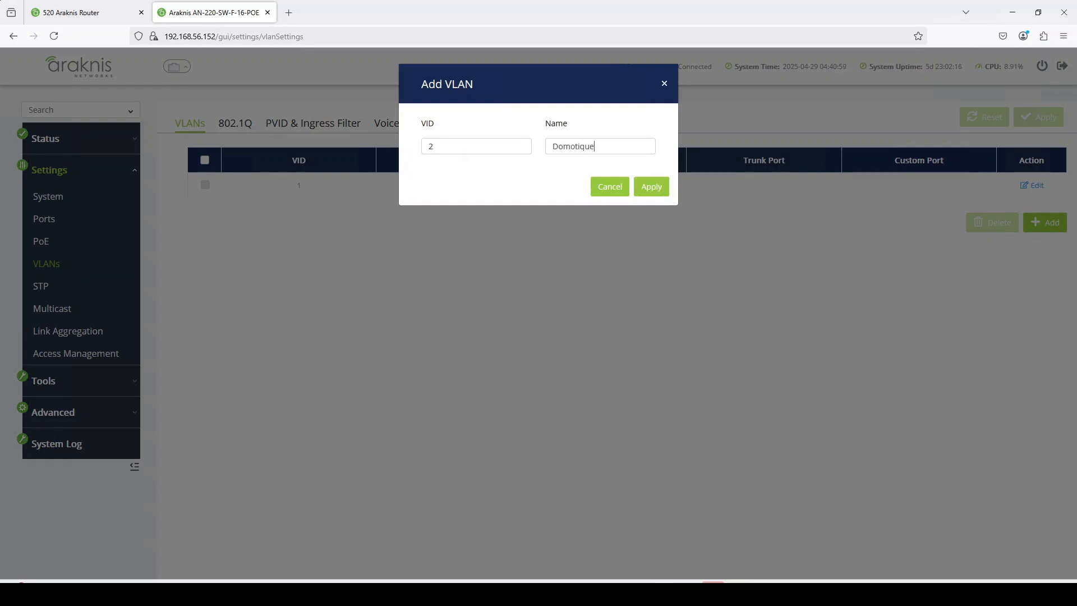
pyautogui.click(643, 190)
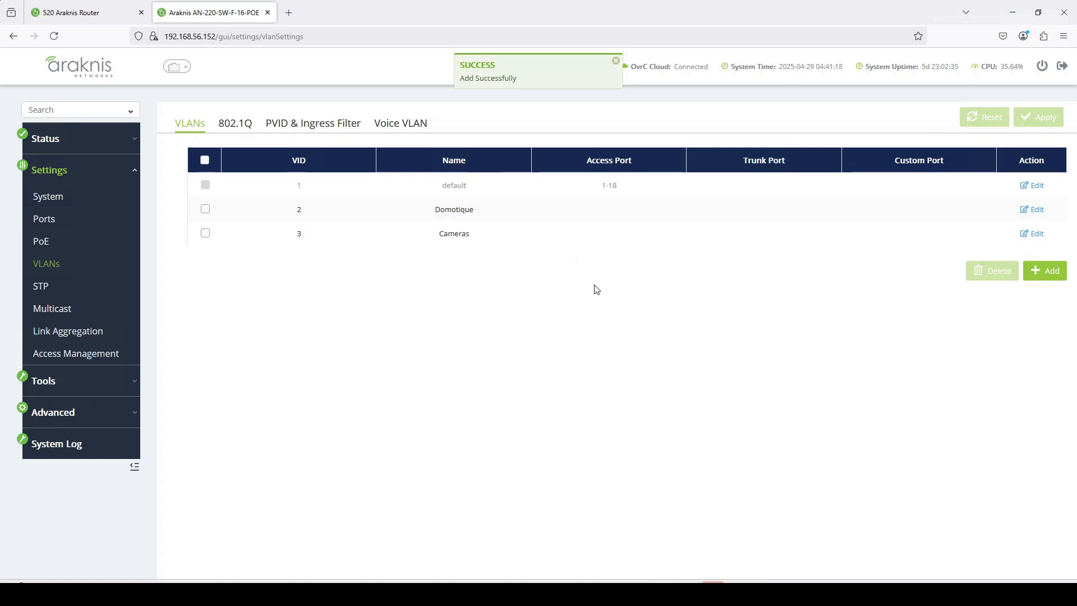
# Step: Assign ports 1-3 as trunk ports and port 6 as the access port of the Domotique VLAN
pyautogui.click(1037, 211)
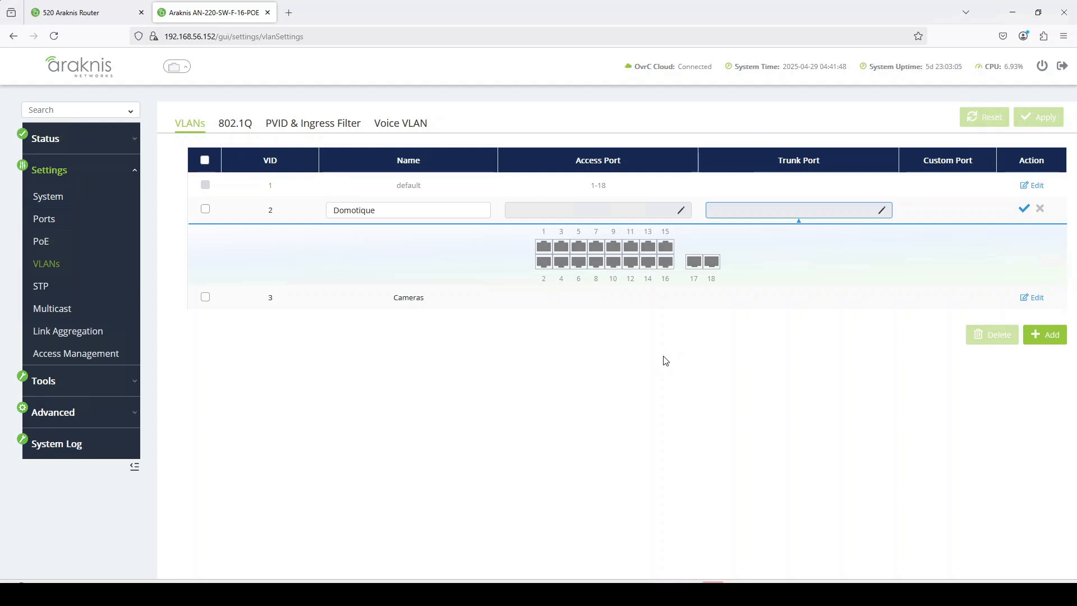
pyautogui.click(543, 247)
pyautogui.click(544, 262)
pyautogui.click(562, 247)
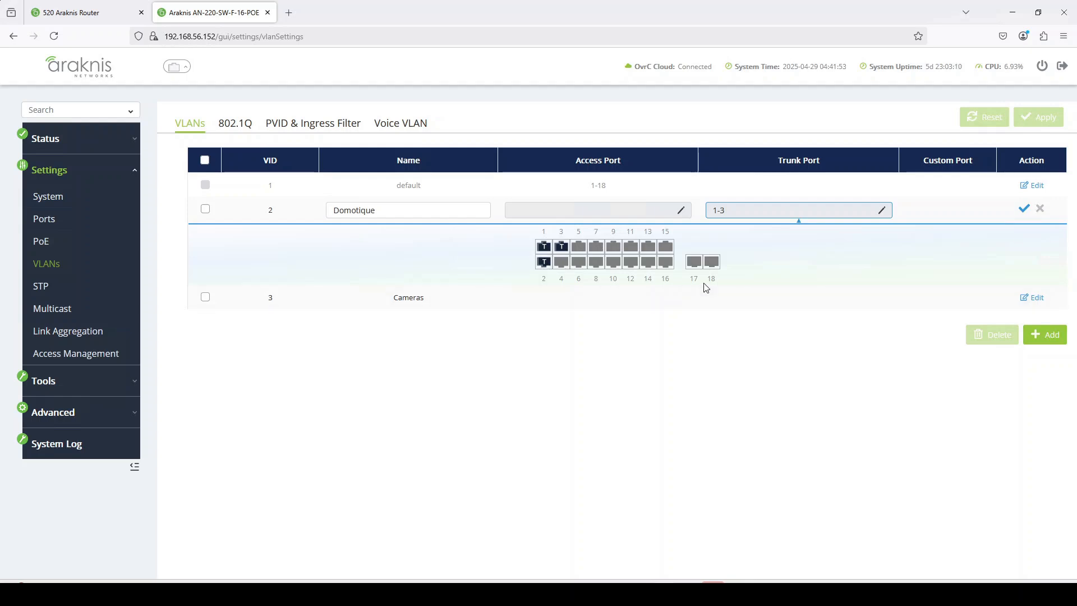
pyautogui.click(613, 213)
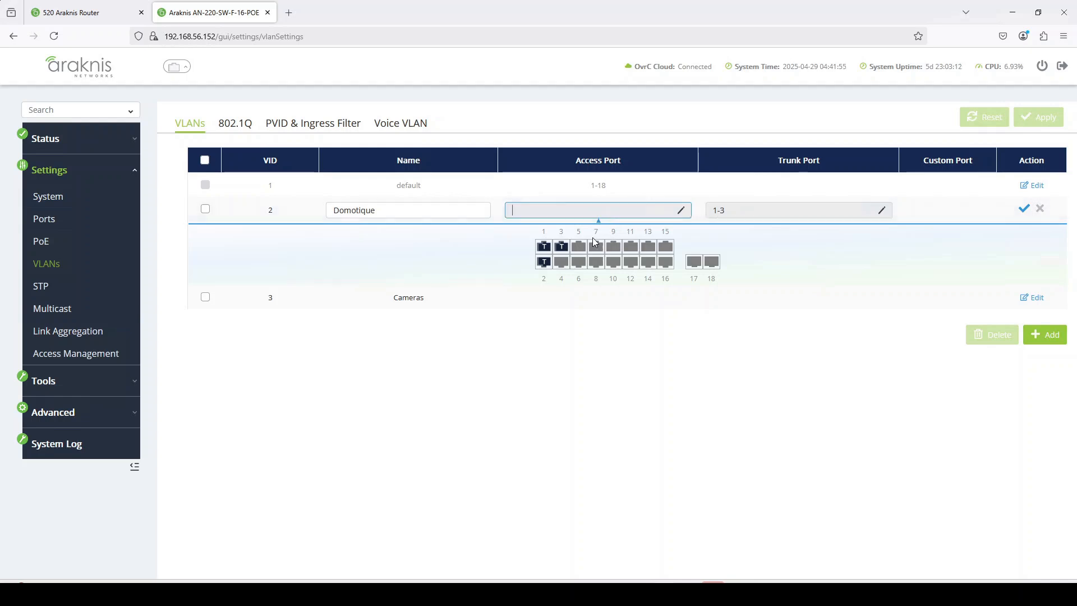
pyautogui.click(581, 263)
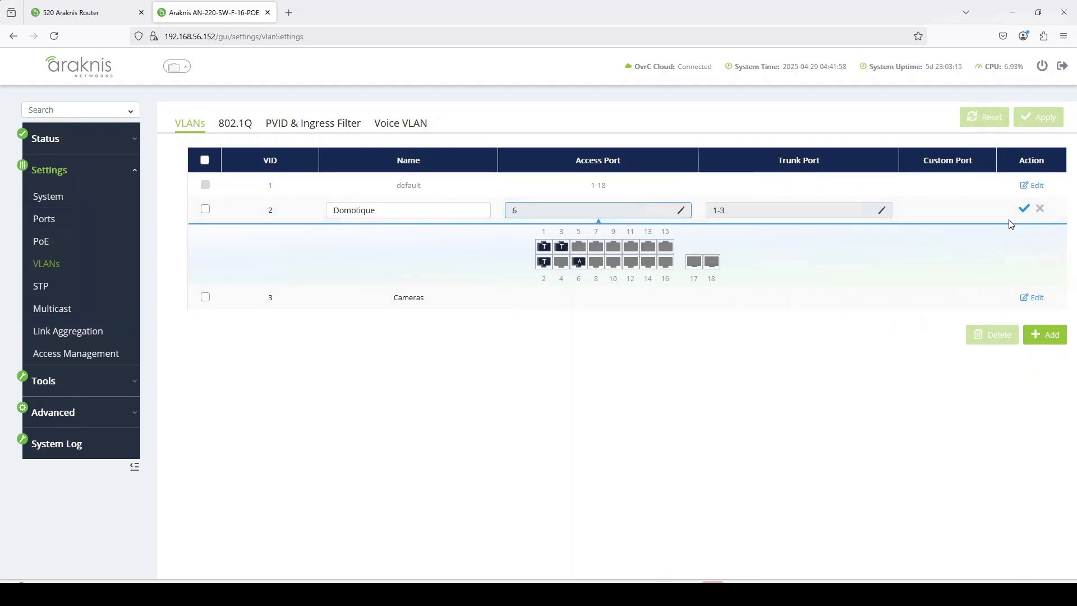
pyautogui.click(1024, 210)
# Step: Assign ports 1-3 as trunk ports and port 5 as the access port of the Cameras VLAN
pyautogui.click(1034, 233)
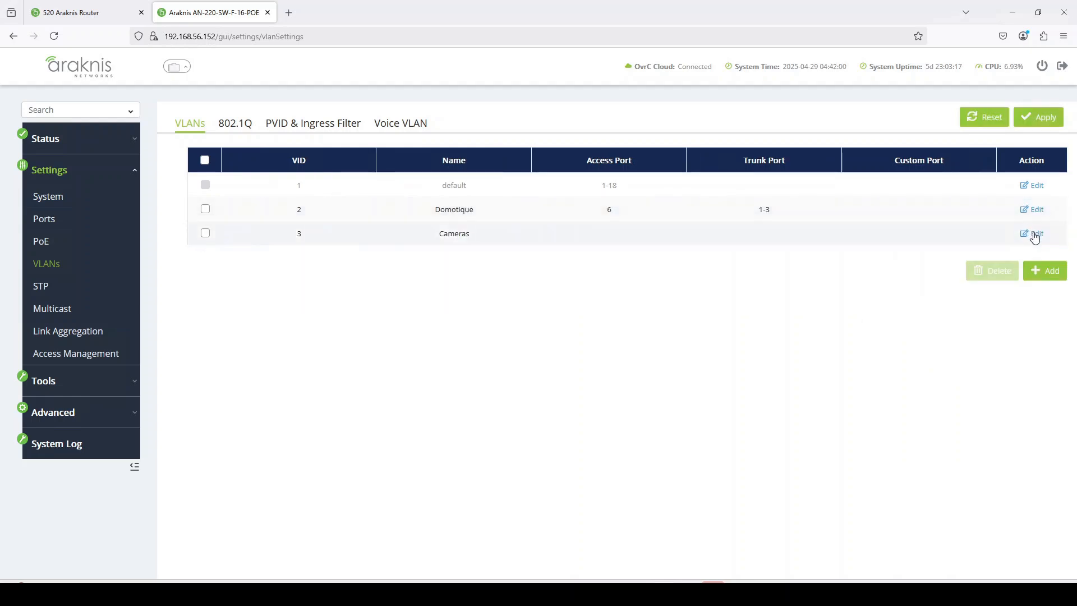
pyautogui.click(780, 239)
pyautogui.click(543, 270)
pyautogui.click(543, 286)
pyautogui.click(561, 270)
pyautogui.click(567, 239)
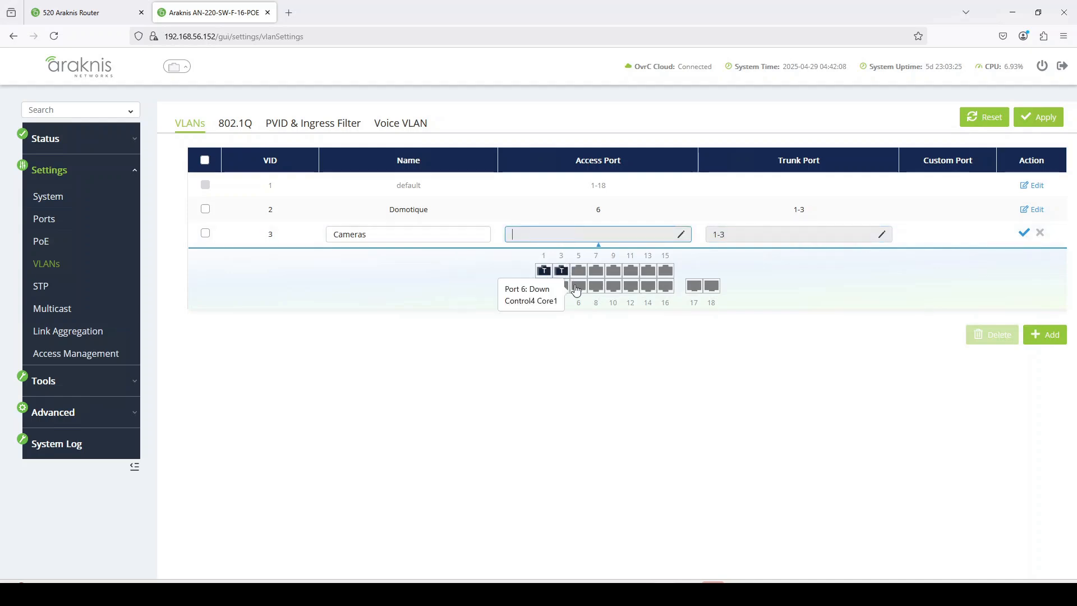
pyautogui.click(580, 272)
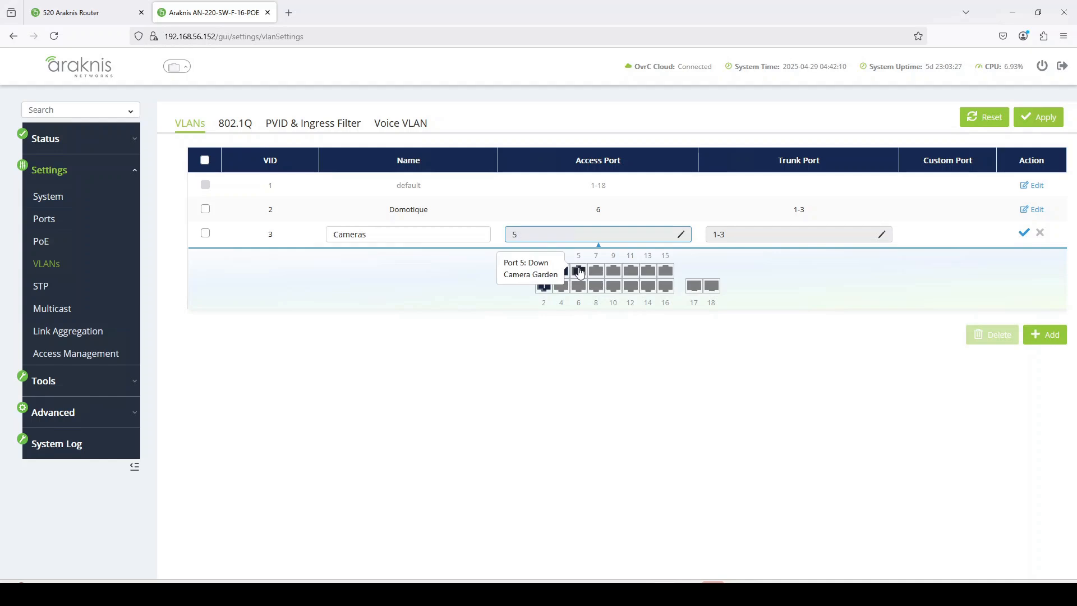
pyautogui.click(1025, 232)
# Step: Apply the VLAN port assignments and reboot the switch
pyautogui.click(1029, 130)
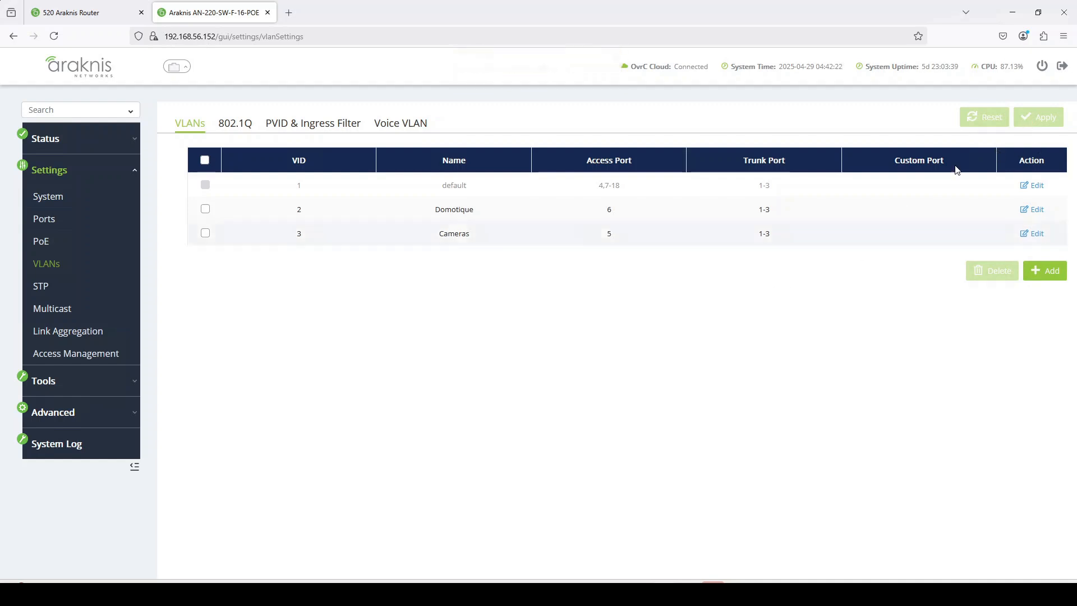
pyautogui.click(1044, 67)
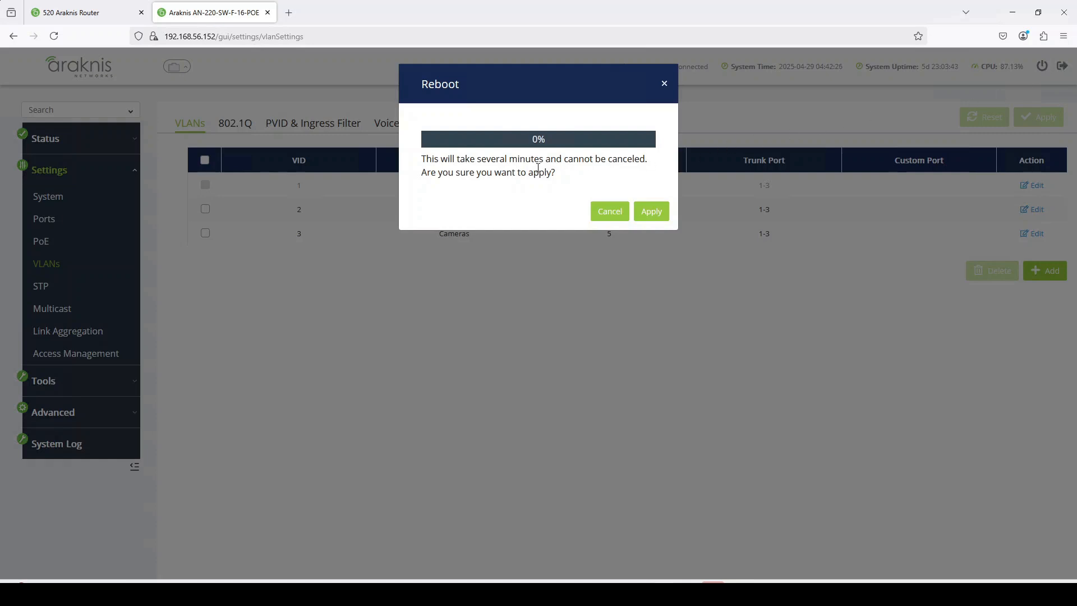
pyautogui.click(649, 216)
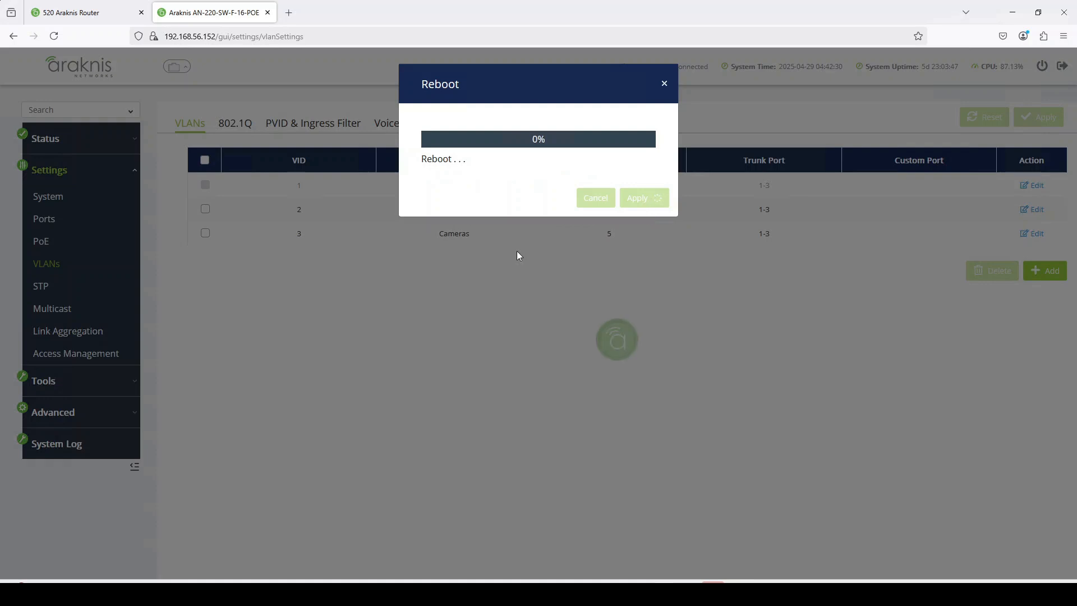